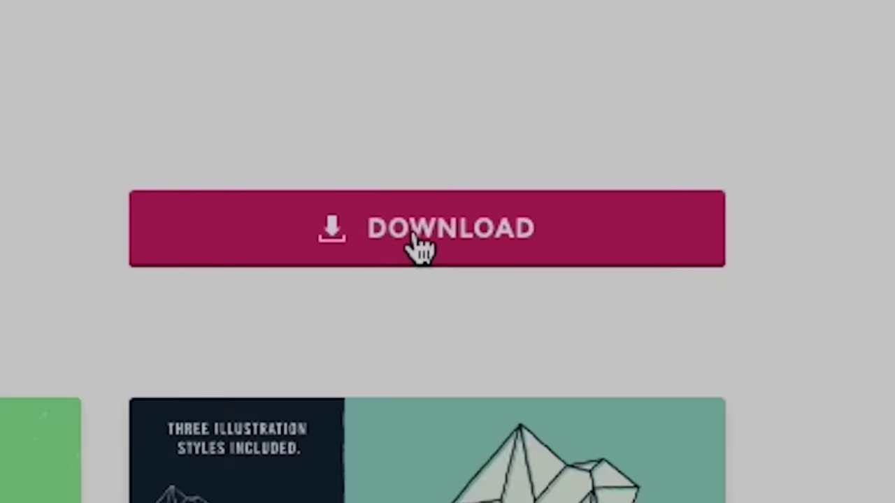
Download the Hand Illustrated Geometric Polygons pack for the suggested project Bahn
click(419, 246)
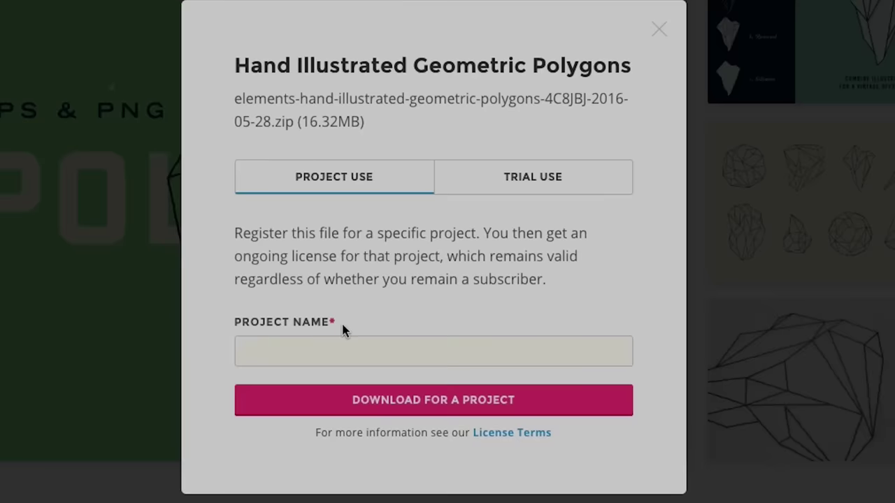
text(b)
key(Down)
key(Return)
key(Return)
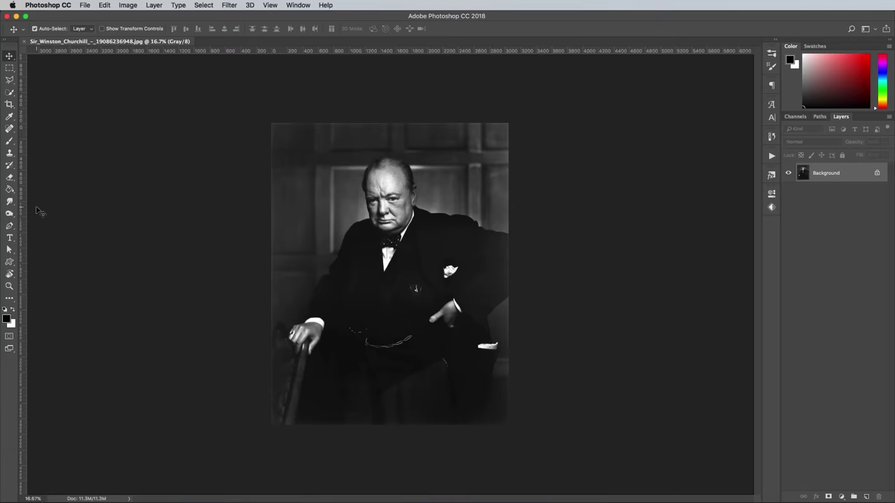
Crop the photo to a tight close-up of Churchill's head and view it at 100%
click(10, 104)
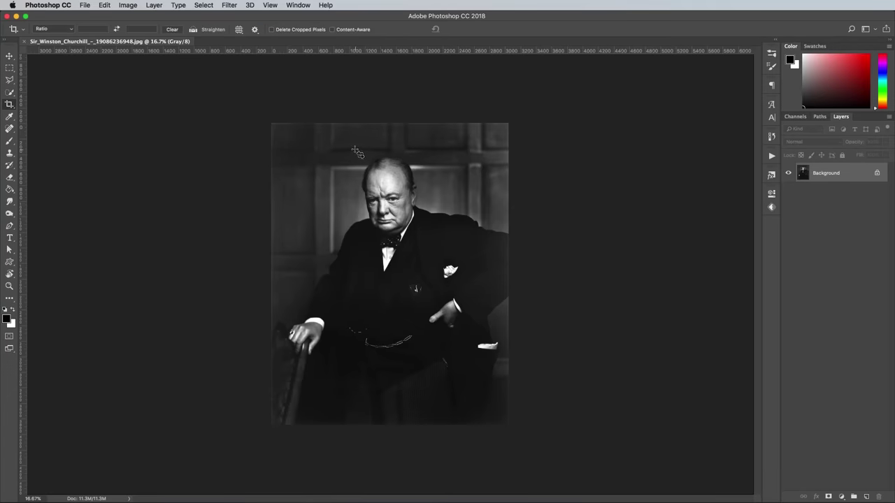
drag(355, 149, 424, 241)
key(Return)
key(super+1)
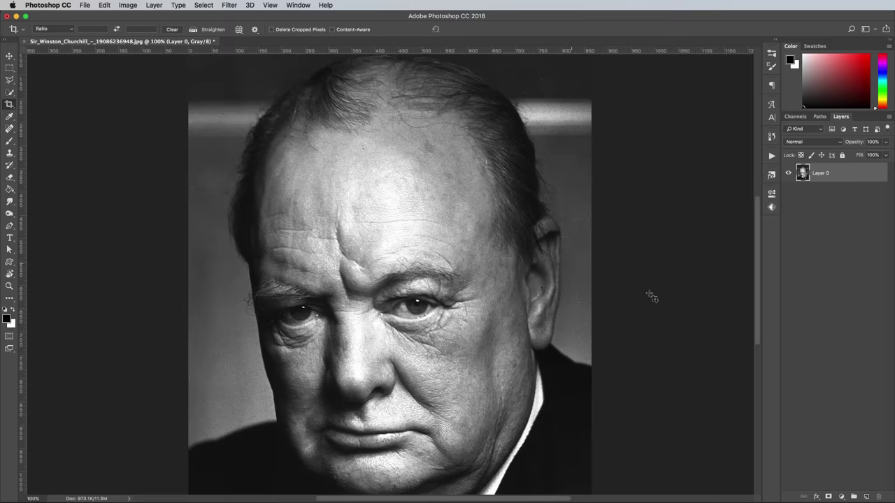
Add a Brightness/Contrast adjustment layer with contrast raised to 37
click(840, 497)
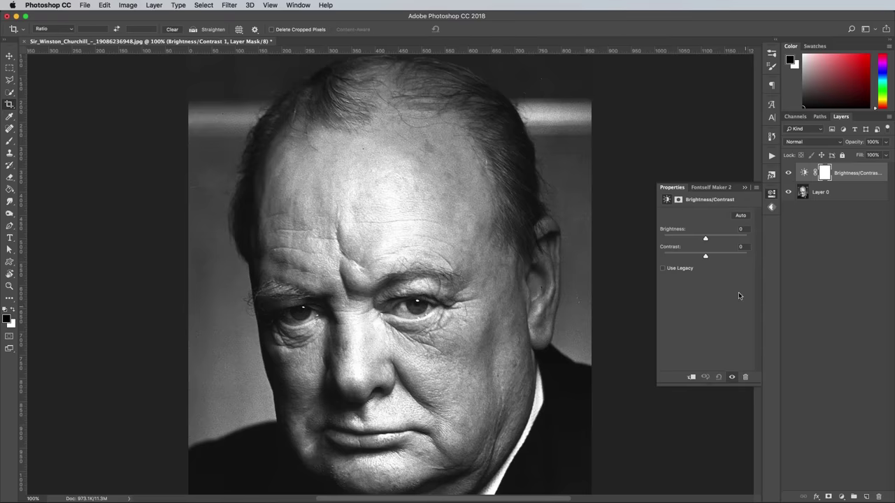
drag(705, 257, 703, 238)
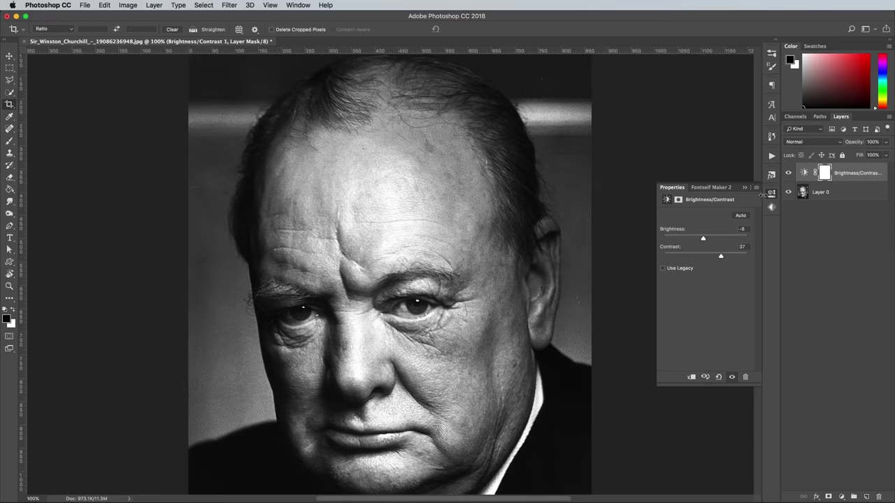
click(769, 195)
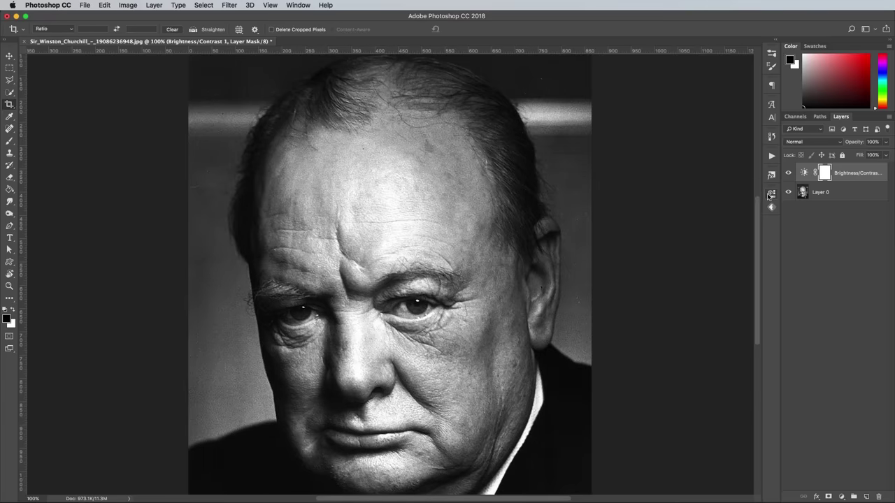
Apply a 10-pixel Gaussian blur to the photo on Layer 0
click(864, 193)
click(236, 5)
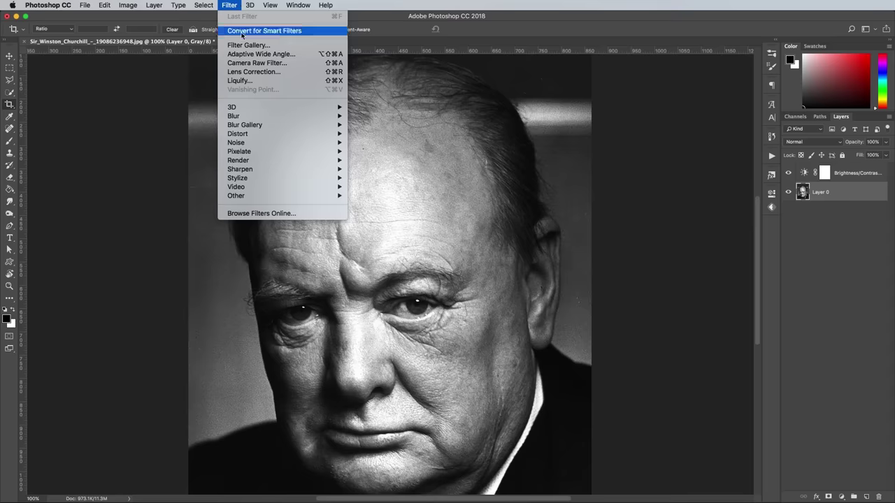
mouse_move(271, 119)
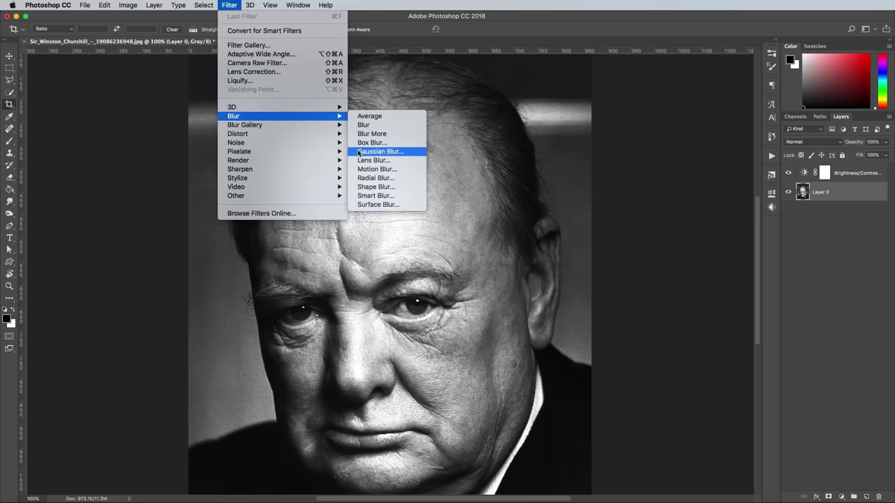
click(357, 149)
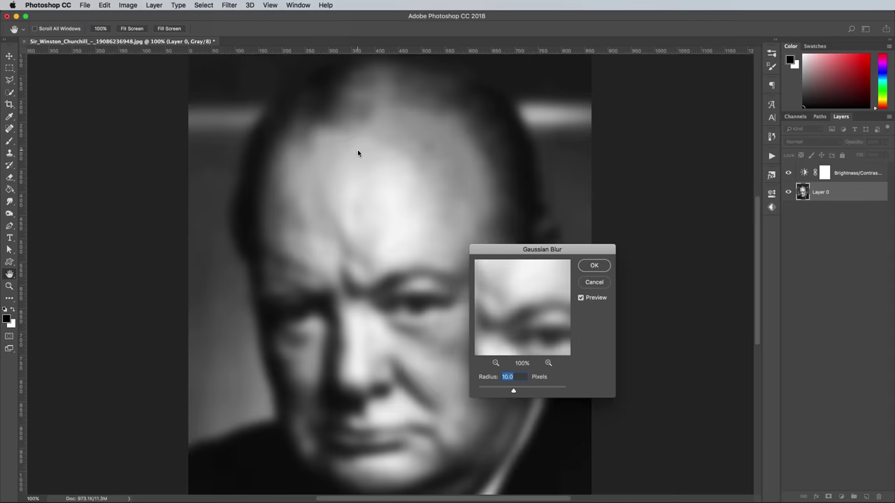
click(594, 266)
key(c)
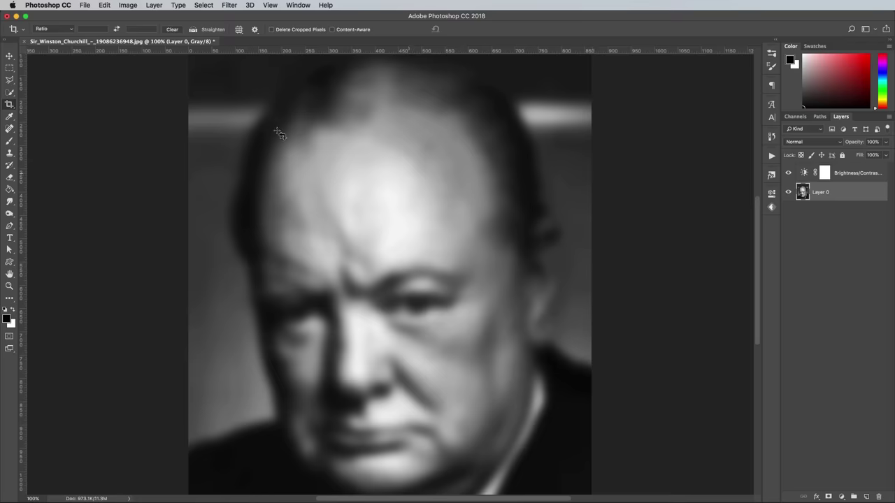
Save the blurred image as map.psd, then step backward to remove the blur
click(84, 5)
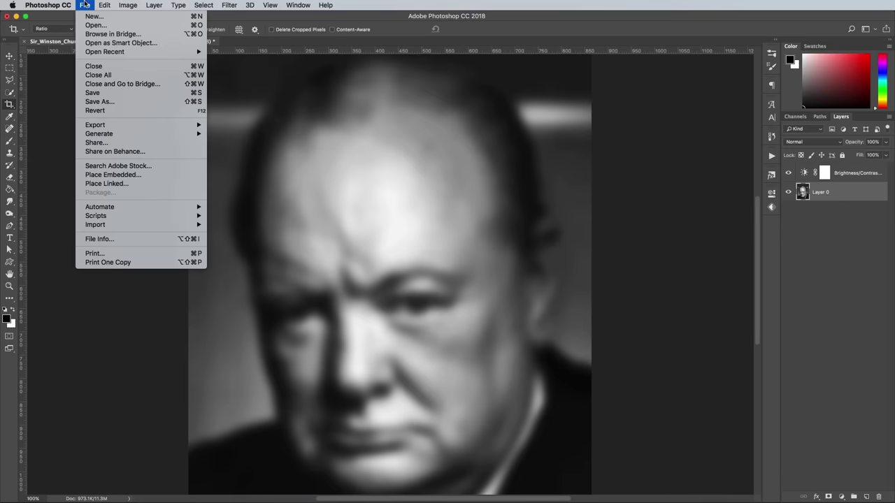
click(109, 101)
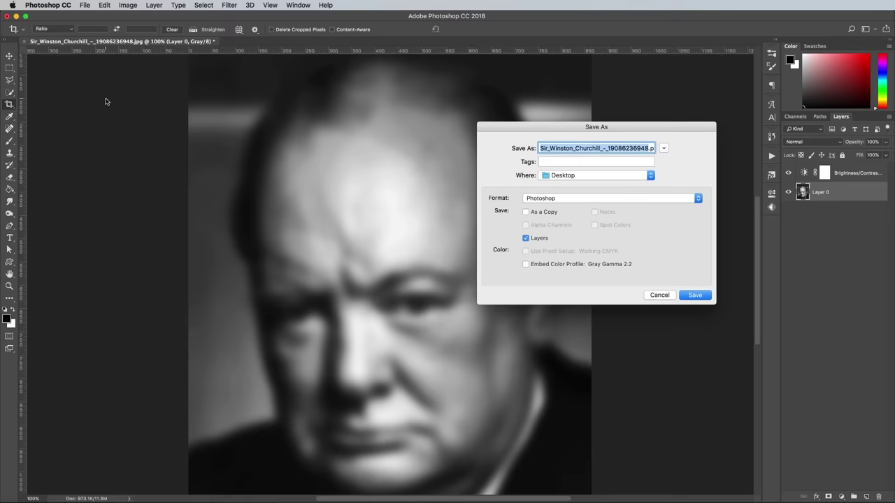
text(map.psd)
key(Return)
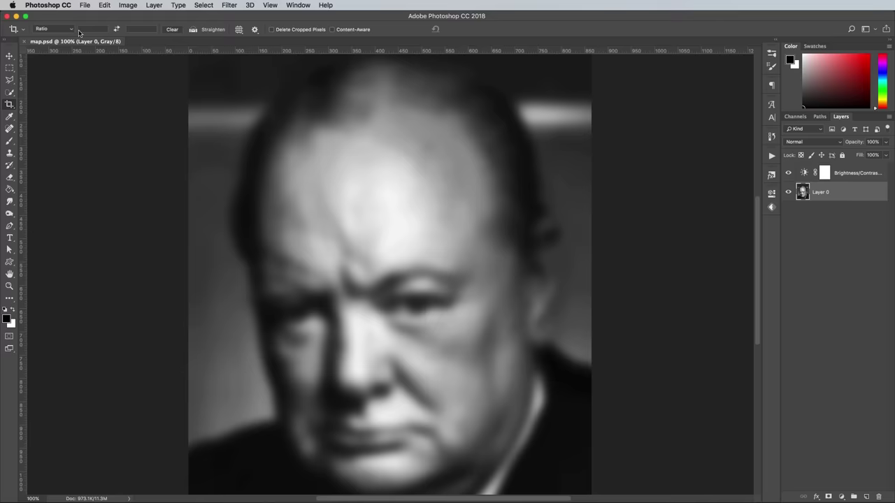
click(105, 5)
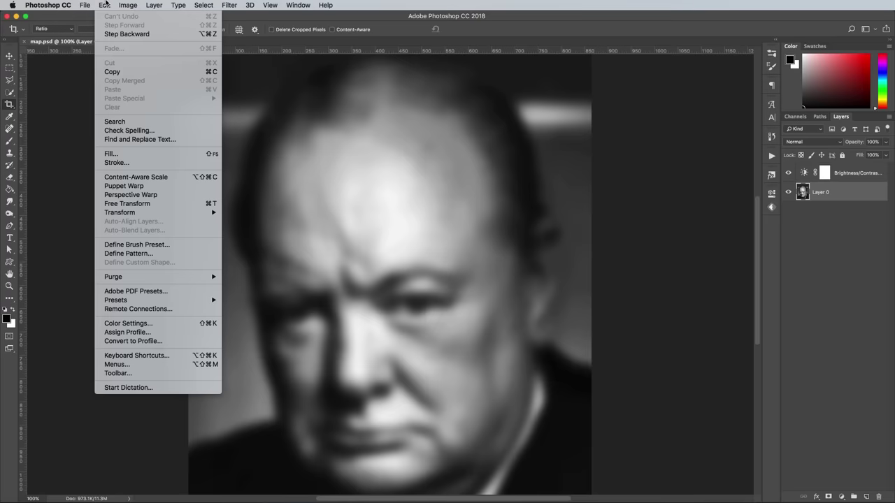
click(120, 34)
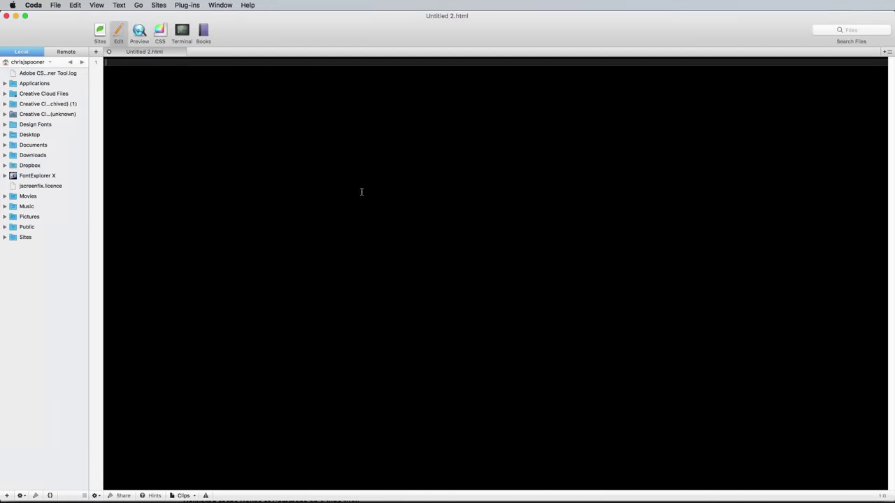
Paste the Churchill speech, join its paragraphs into one block, and select all of it
key(super+v)
scroll(489, 280, up, 10)
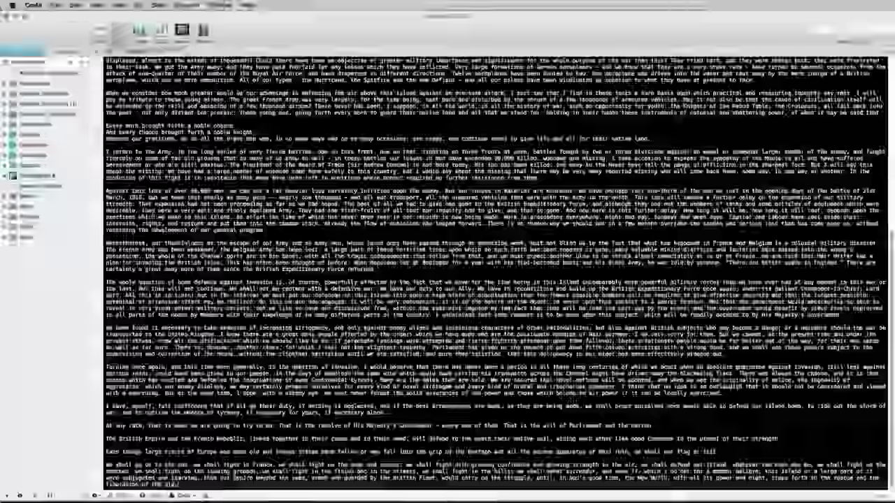
click(726, 345)
key(BackSpace)
key(End)
key(Delete)
key(End)
key(Delete)
key(End)
key(Delete)
key(End)
key(Delete)
key(End)
key(Delete)
key(End)
key(Delete)
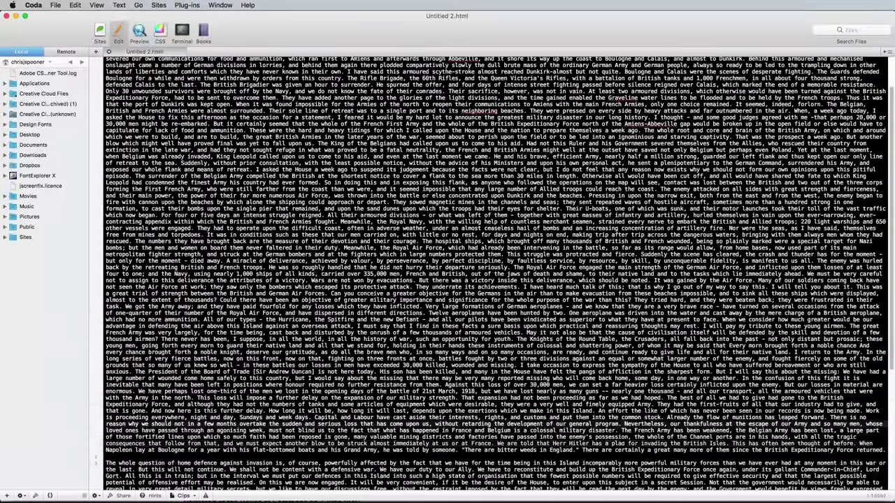
key(End)
key(Delete)
key(End)
key(Delete)
key(End)
key(Delete)
key(End)
key(Delete)
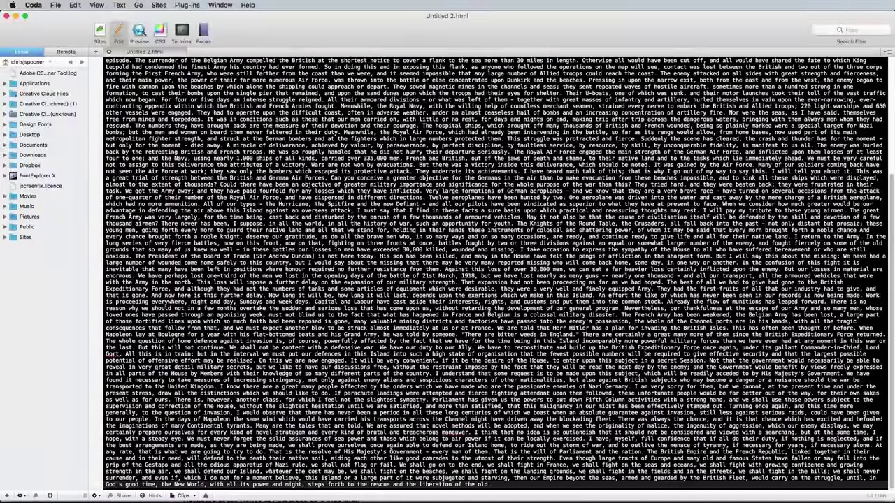
key(super+a)
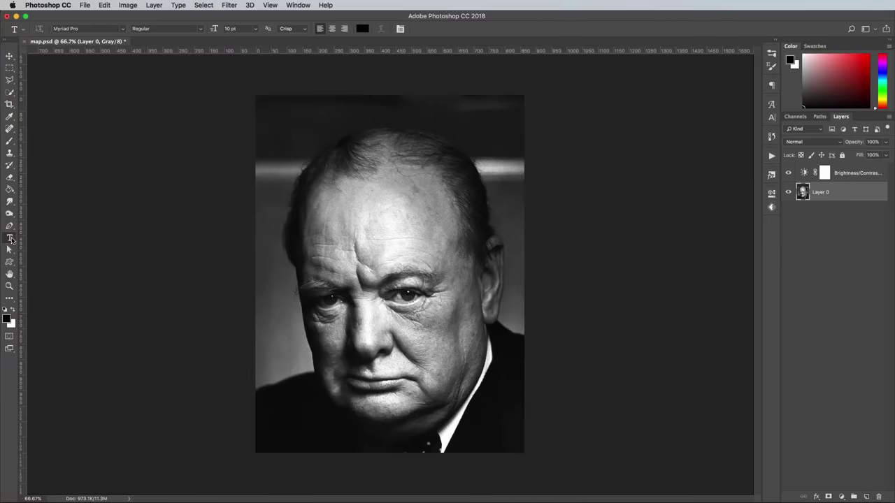
Paste the speech into a paragraph text box spanning the whole portrait and select all its text
click(10, 238)
drag(255, 95, 522, 459)
key(super+v)
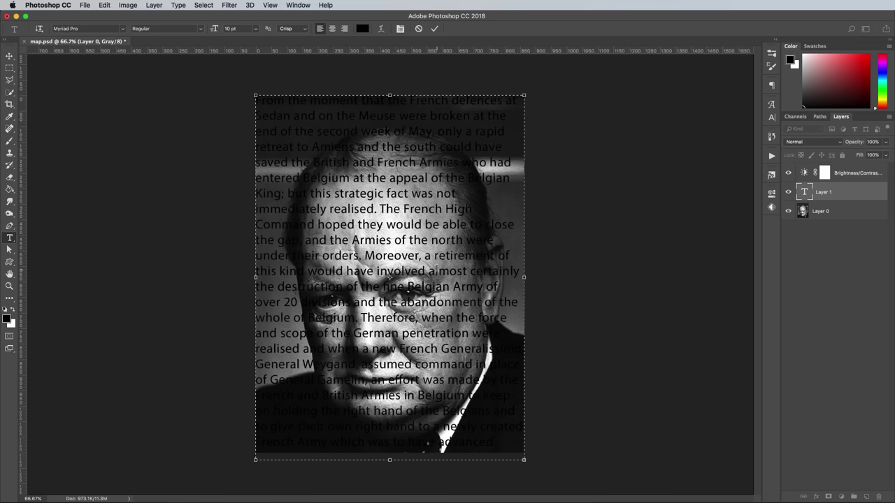
key(super+a)
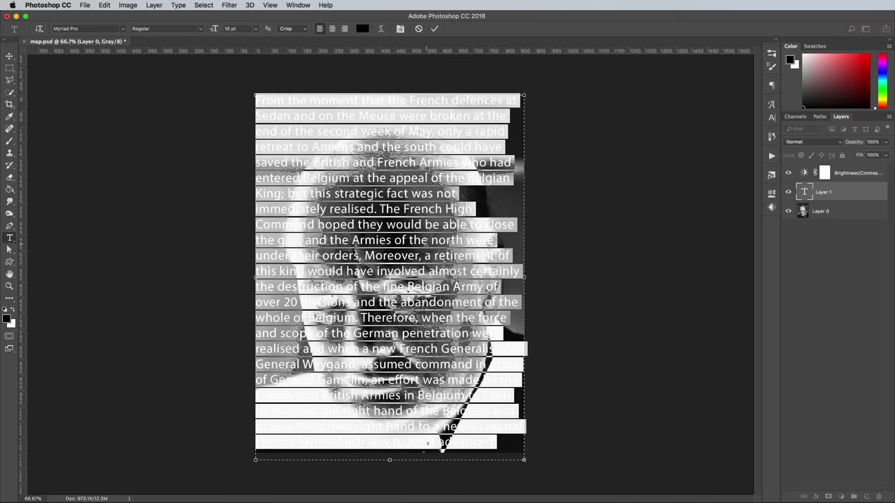
key(super+plus)
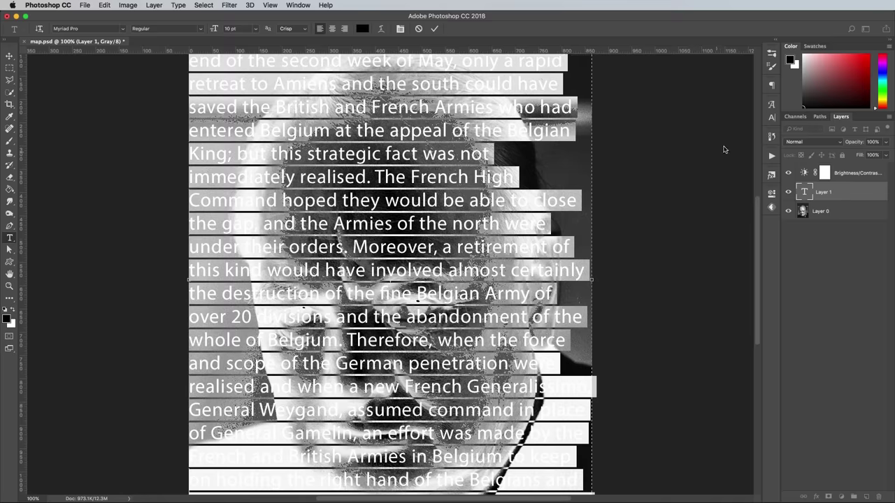
Set the text block's paragraph alignment to Justify All
click(772, 86)
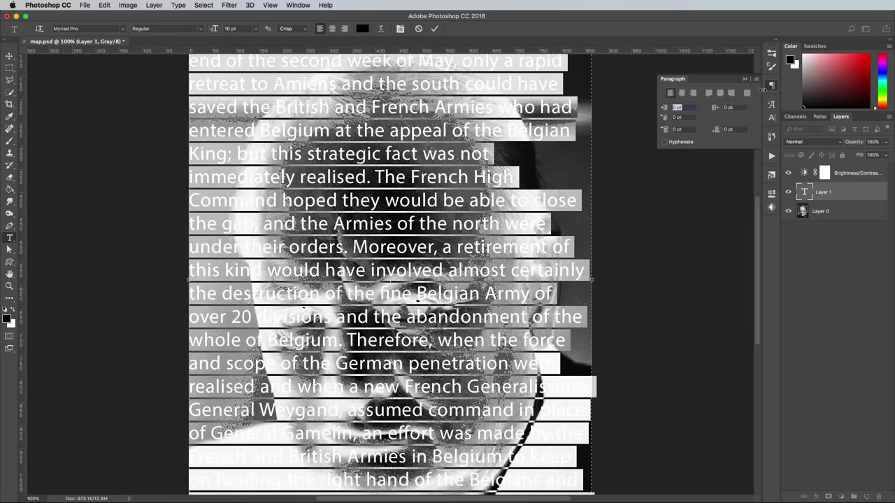
click(747, 93)
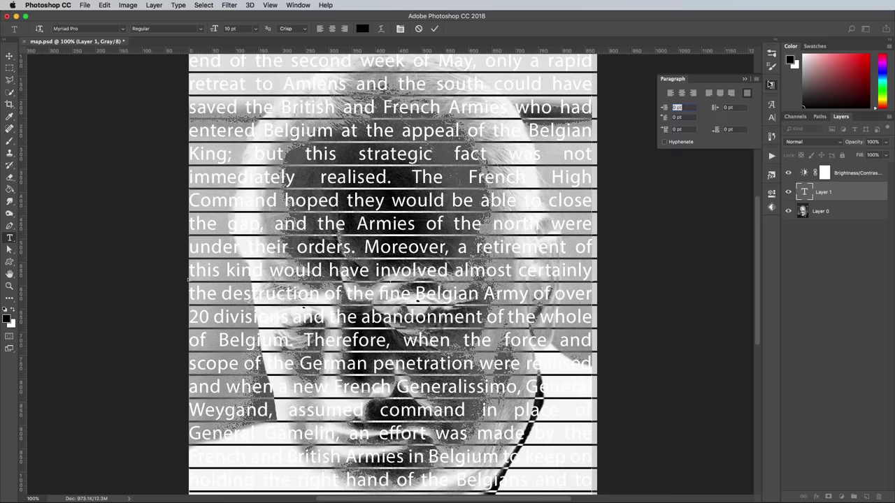
click(770, 85)
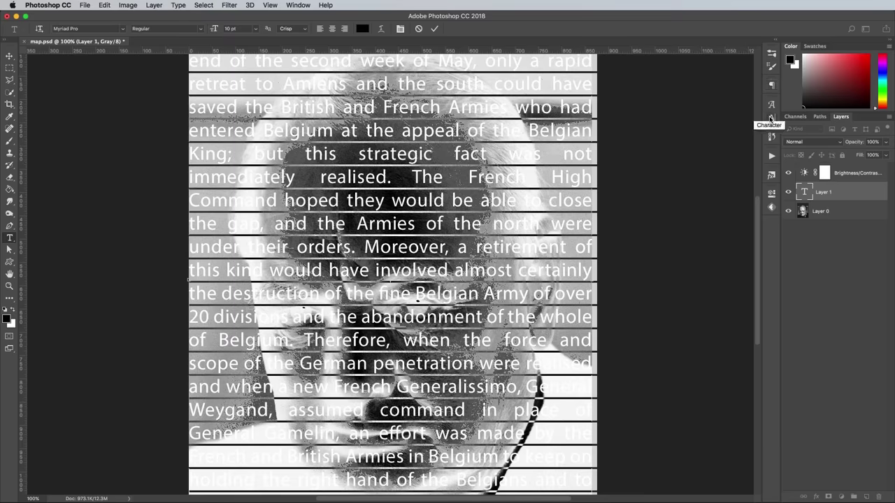
Set the text to Avenir Next Bold in All Caps
click(771, 118)
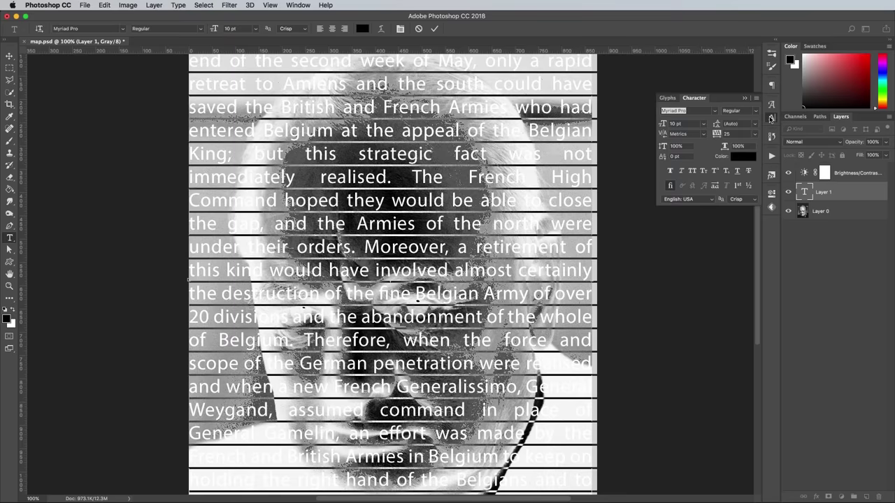
click(714, 112)
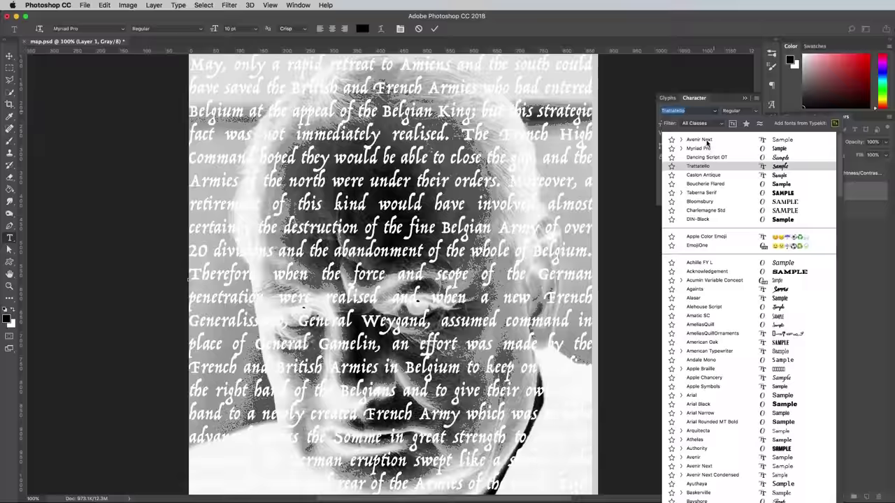
click(707, 140)
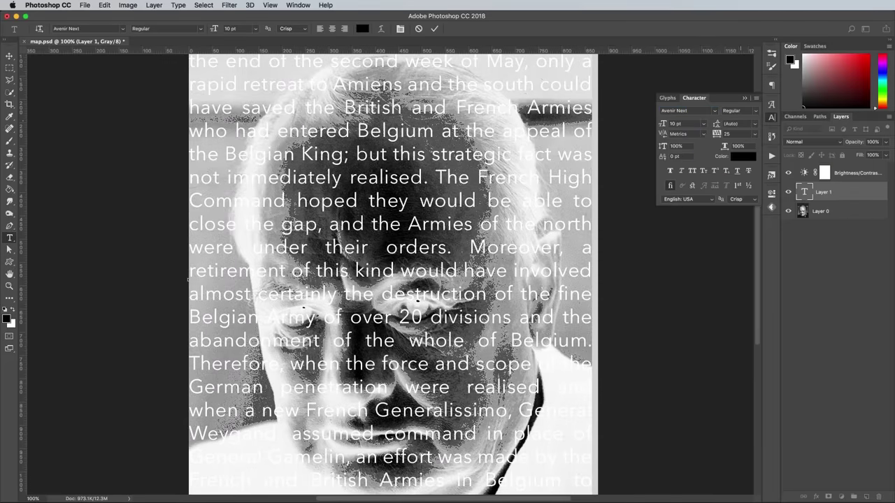
click(755, 112)
click(745, 163)
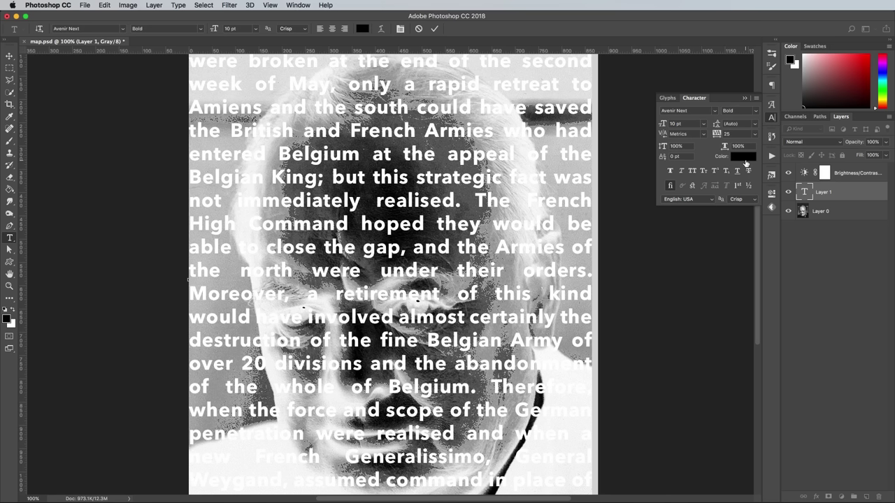
click(693, 171)
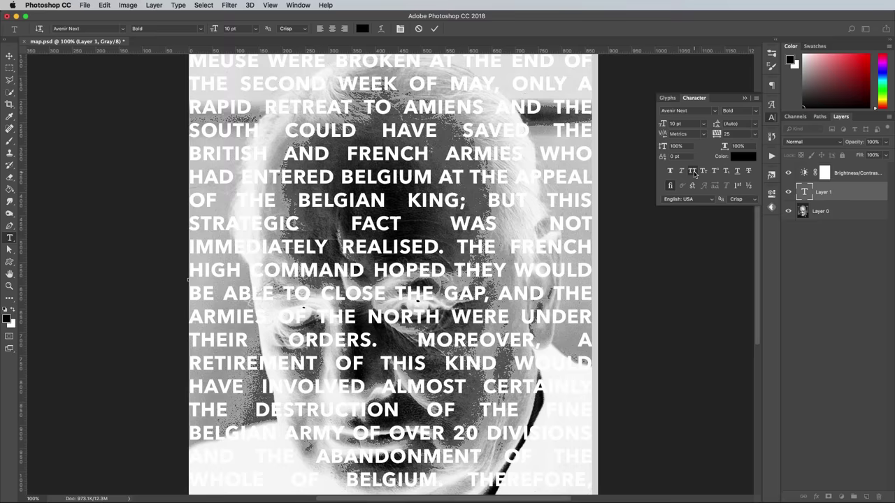
Set the font size to 2.5 pt and the leading to 2.5 pt
click(675, 123)
key(Down)
key(Down)
key(Down)
key(Down)
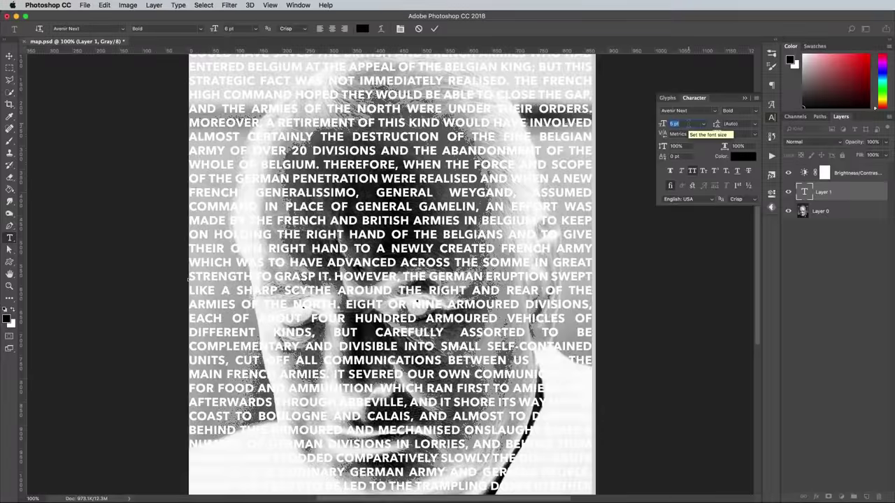
key(Down)
key(Down)
key(Down)
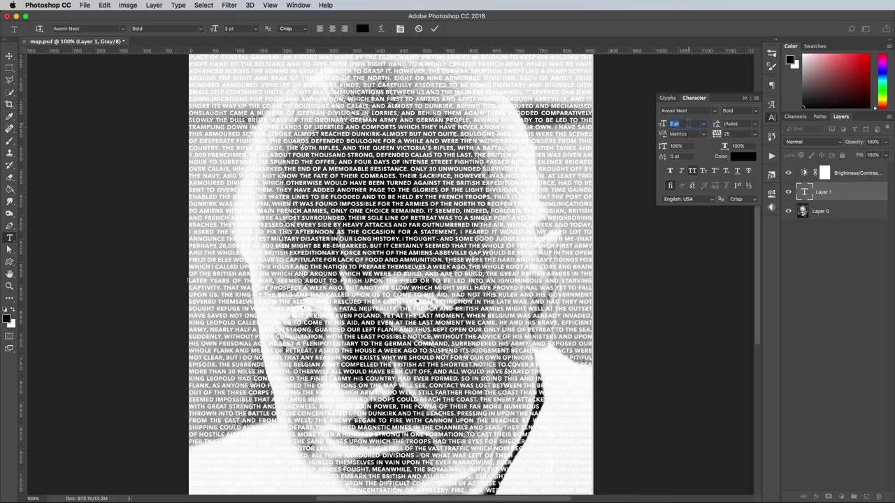
key(Down)
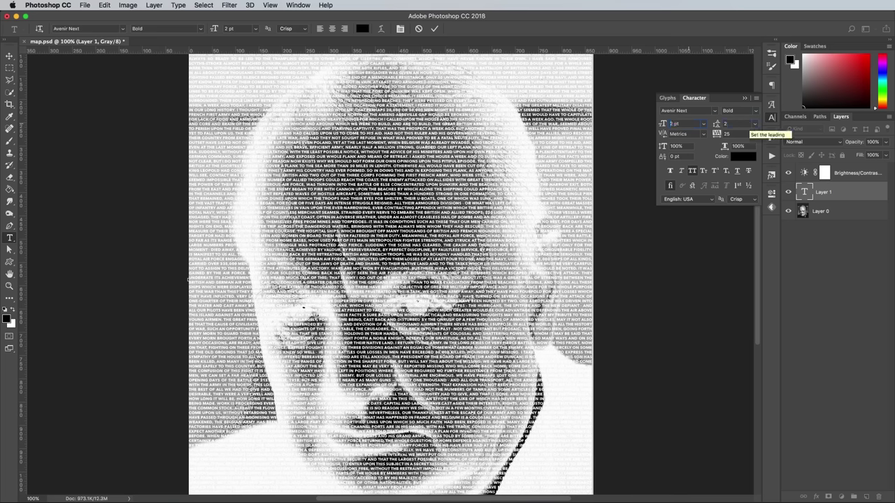
key(Up)
text(2.5)
key(Tab)
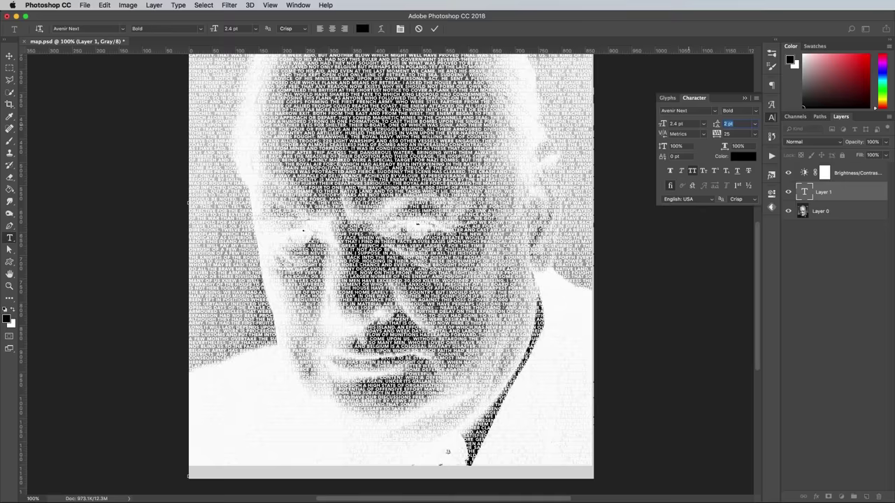
text(2.5)
key(Return)
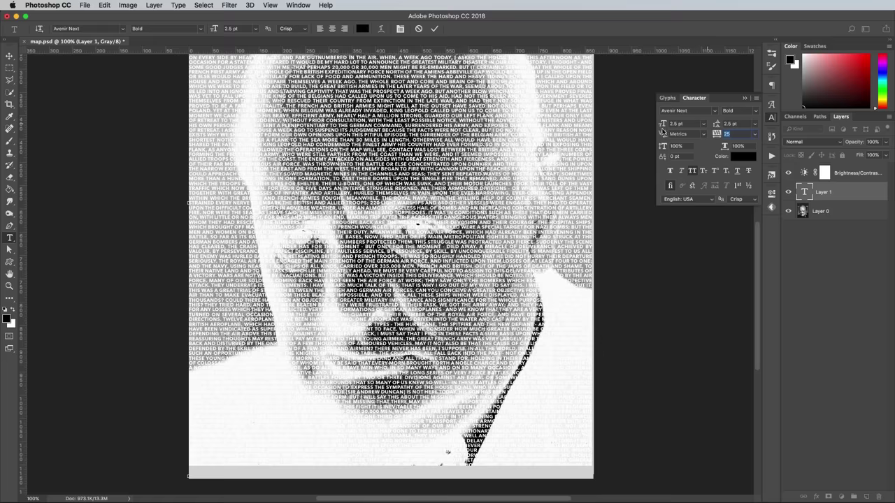
Commit the text, inspect the lettering at 200% and 100%, and close the Character panel
click(10, 56)
scroll(119, 149, up, 5)
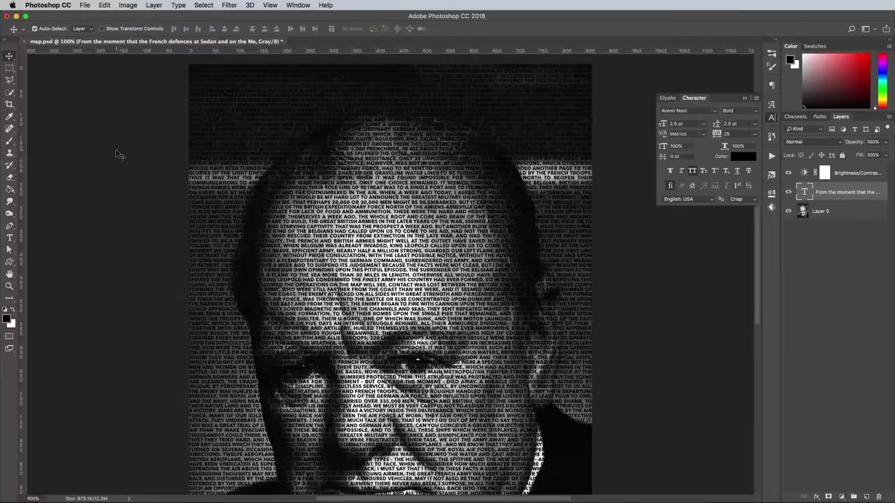
scroll(120, 150, down, 10)
scroll(120, 150, up, 3)
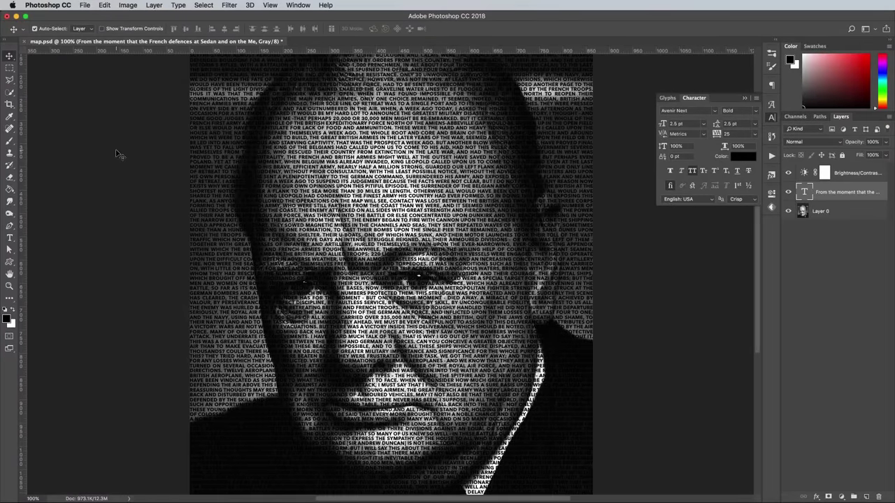
key(super+plus)
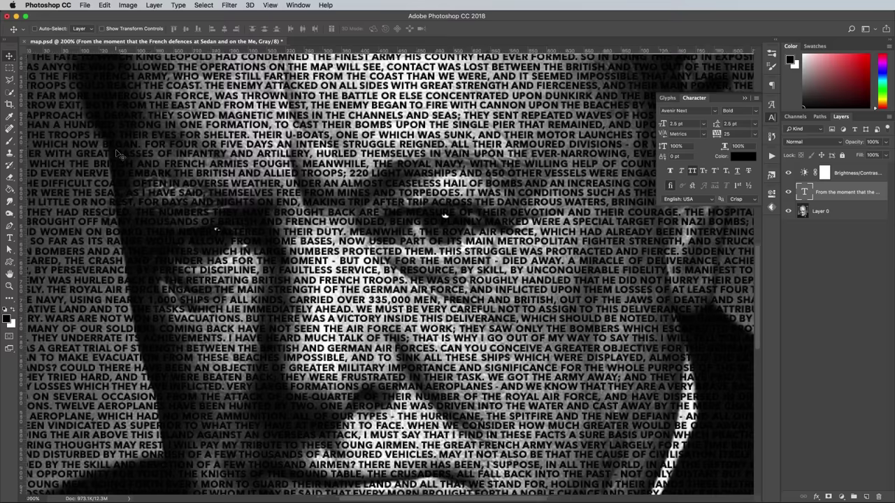
key(super+minus)
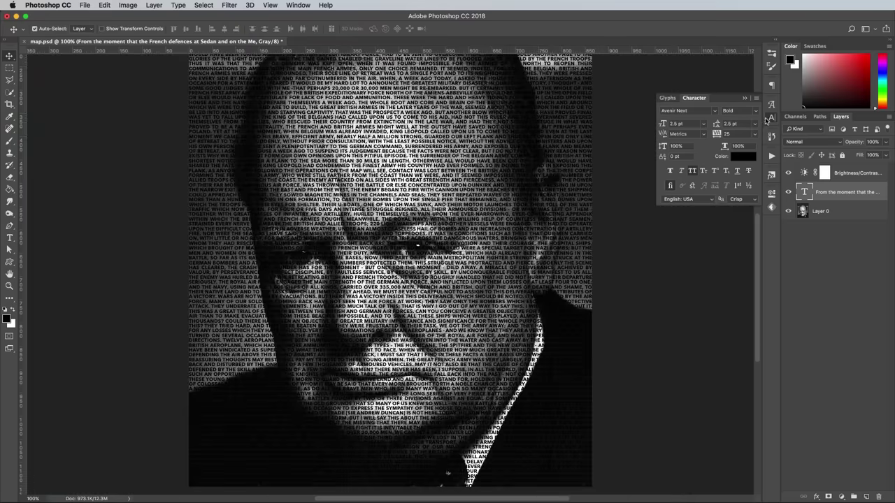
click(766, 120)
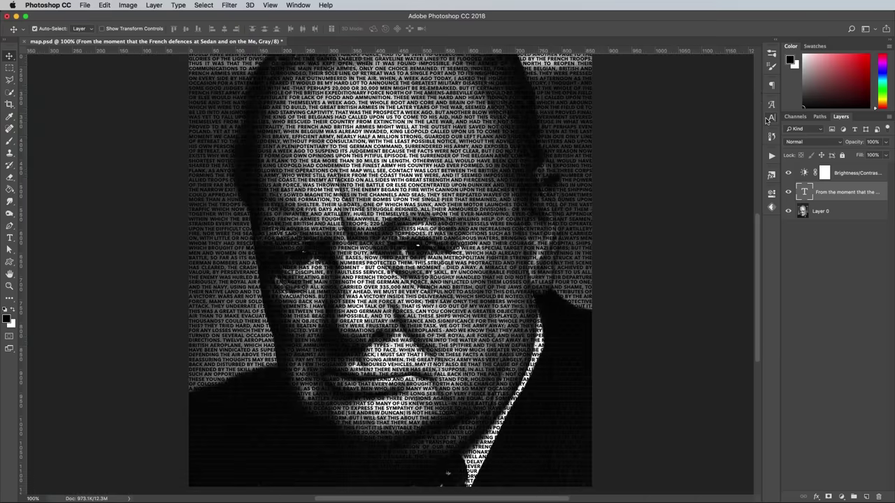
Convert the text to a smart object and apply Displace (10/10) using map.psd
click(232, 5)
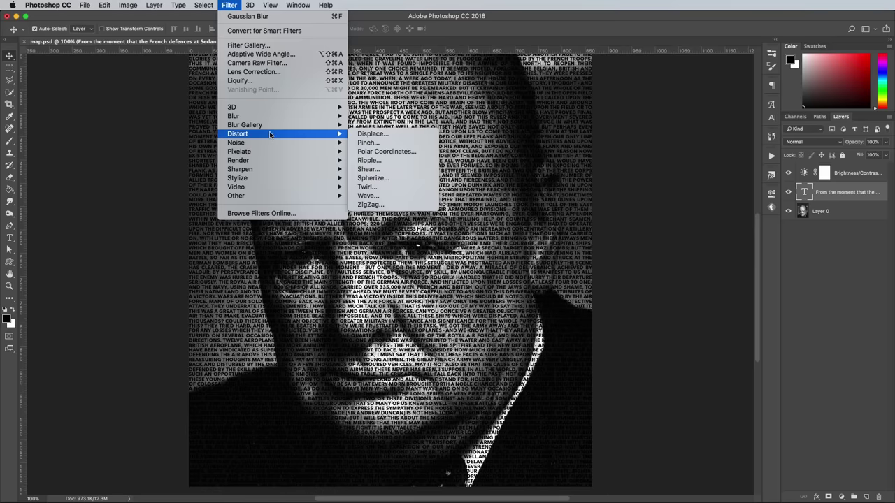
click(371, 134)
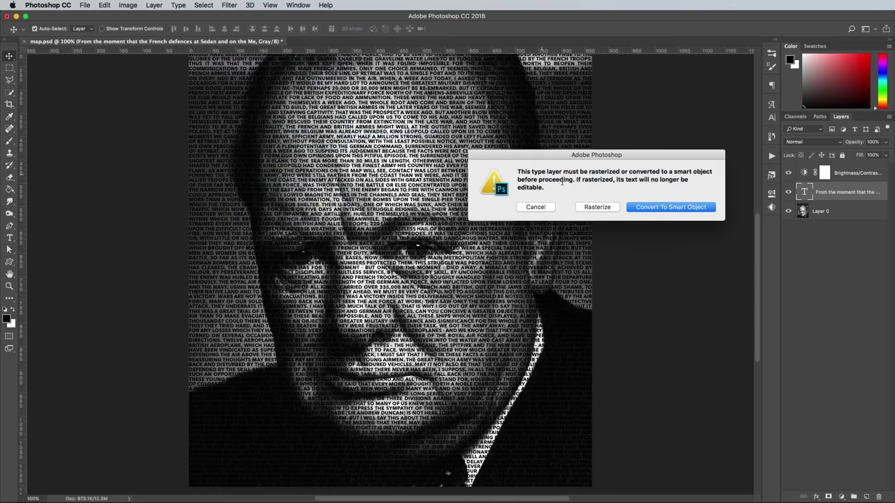
click(653, 208)
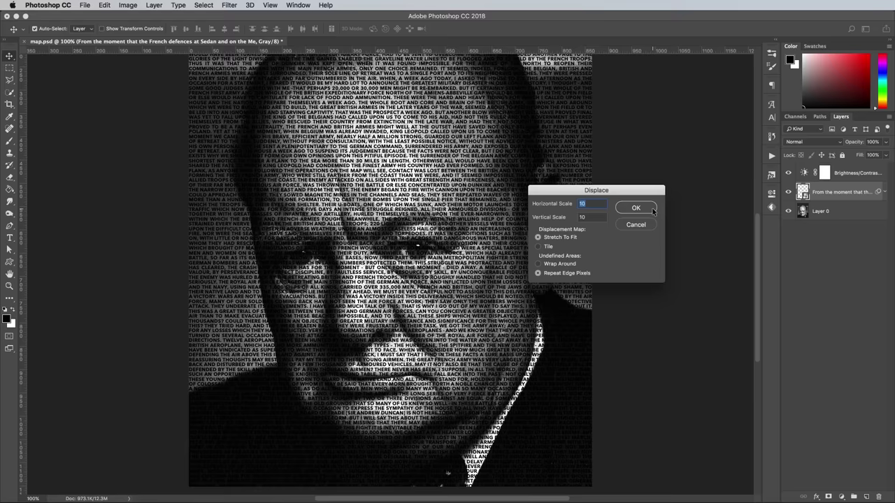
click(637, 210)
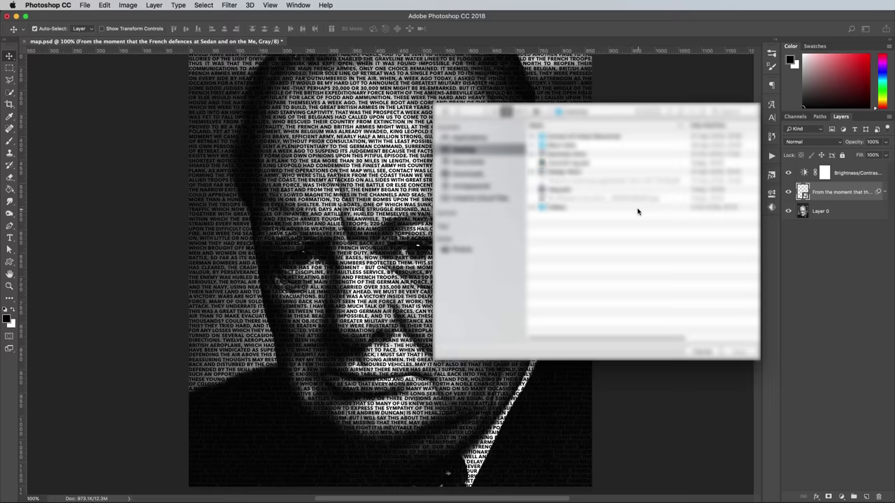
click(562, 189)
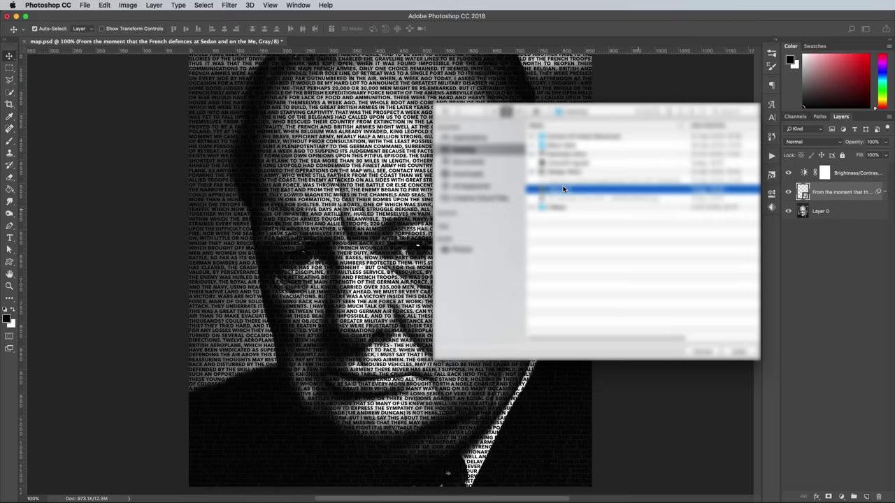
click(744, 353)
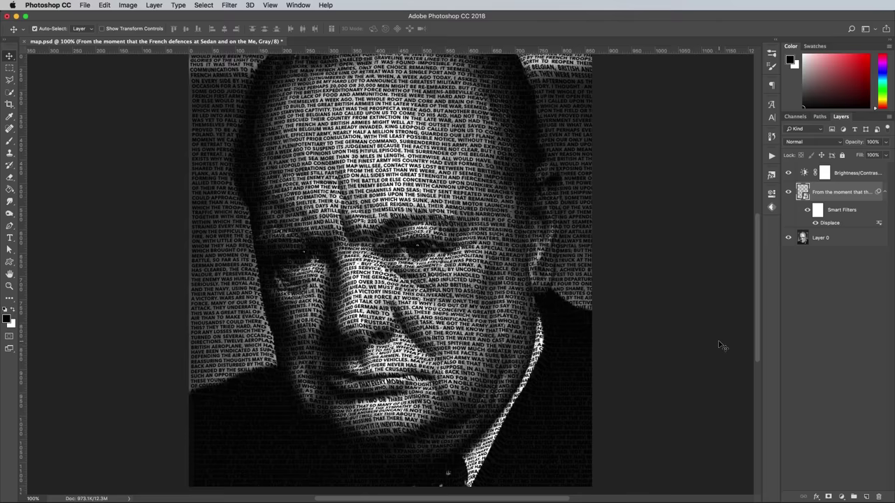
Change the Displace smart filter's horizontal and vertical scale to 5, reapplying map.psd
double_click(835, 222)
text(5)
key(Tab)
text(5)
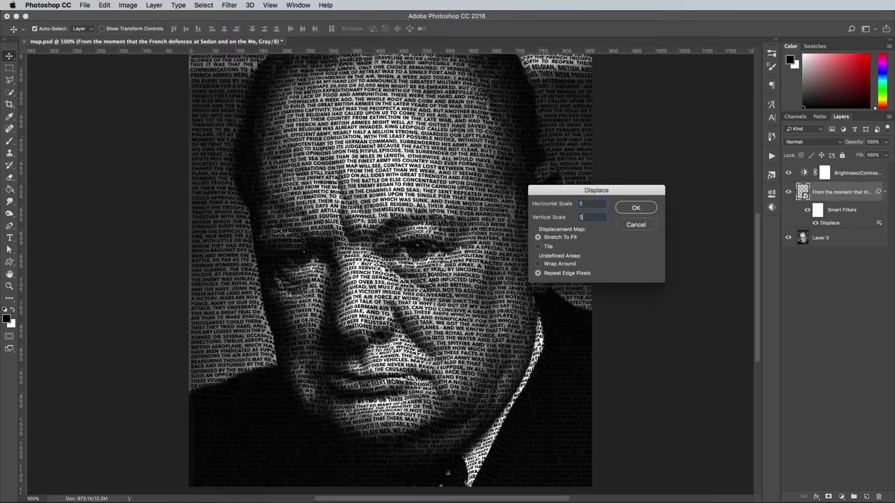
key(Return)
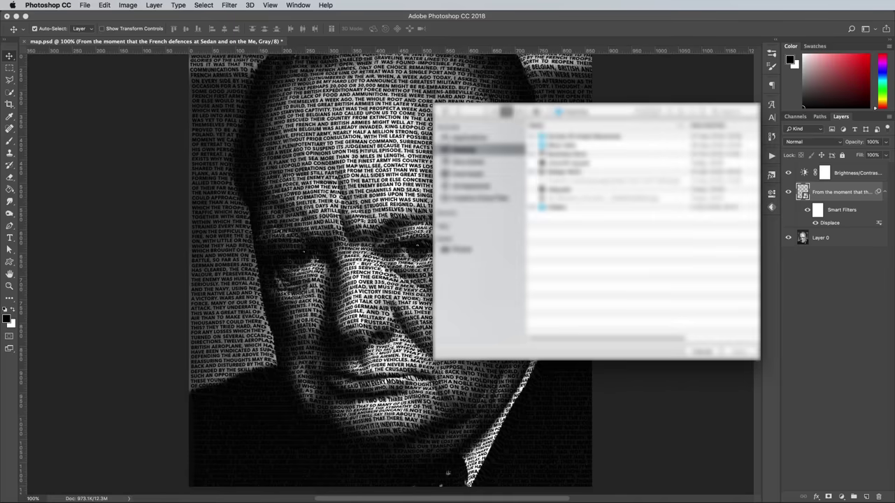
click(560, 190)
click(740, 352)
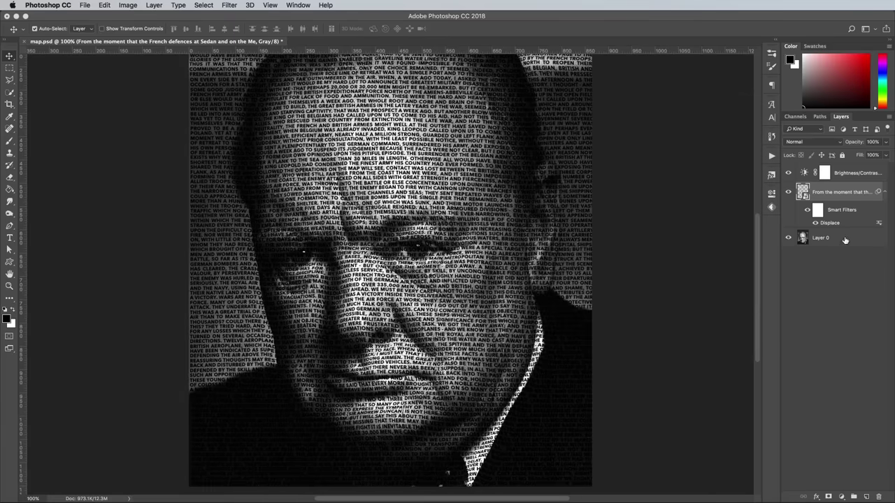
Clip the portrait layer to the text above it and add a new layer at the bottom
drag(844, 239, 841, 196)
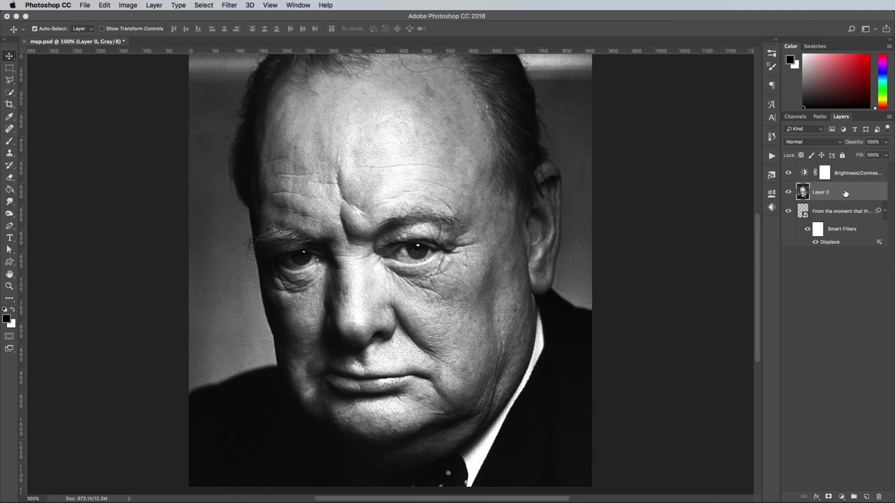
alt+click(838, 199)
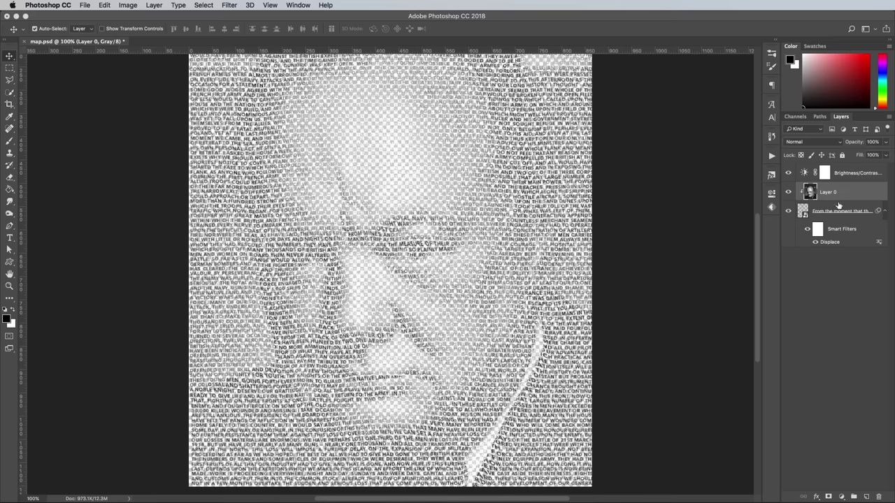
click(866, 496)
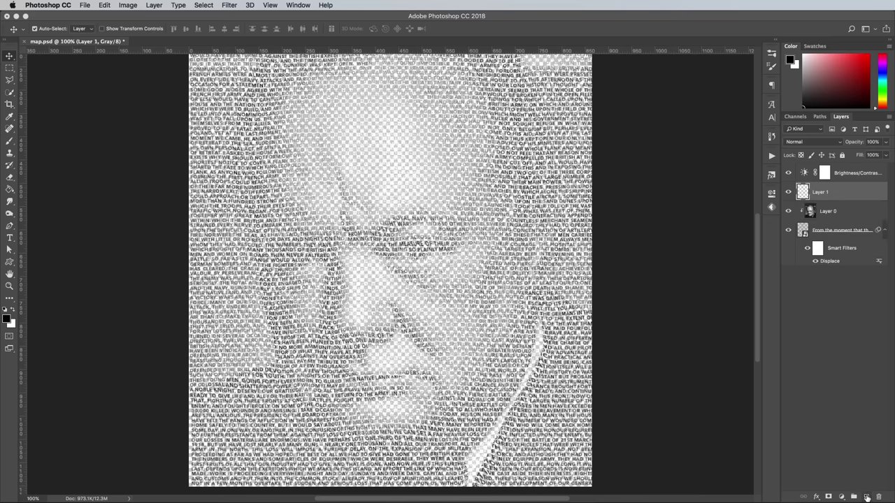
drag(842, 196, 837, 283)
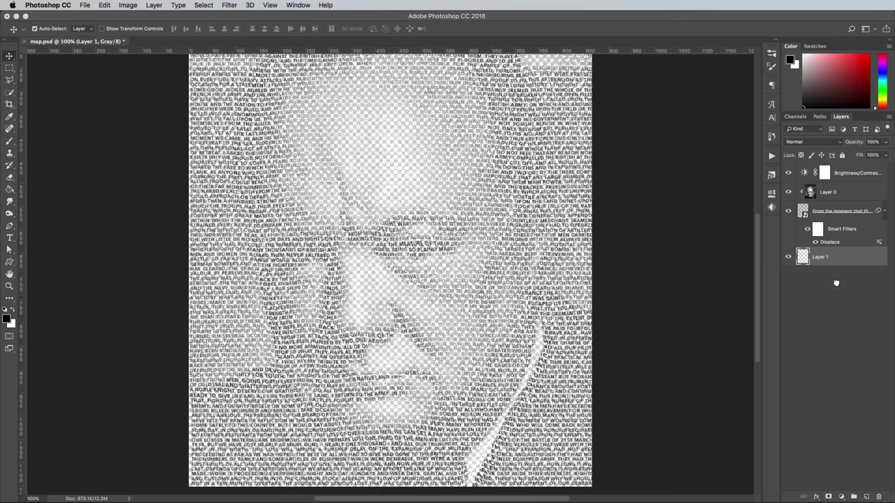
Fill the new bottom layer with the black foreground colour
click(104, 5)
click(139, 156)
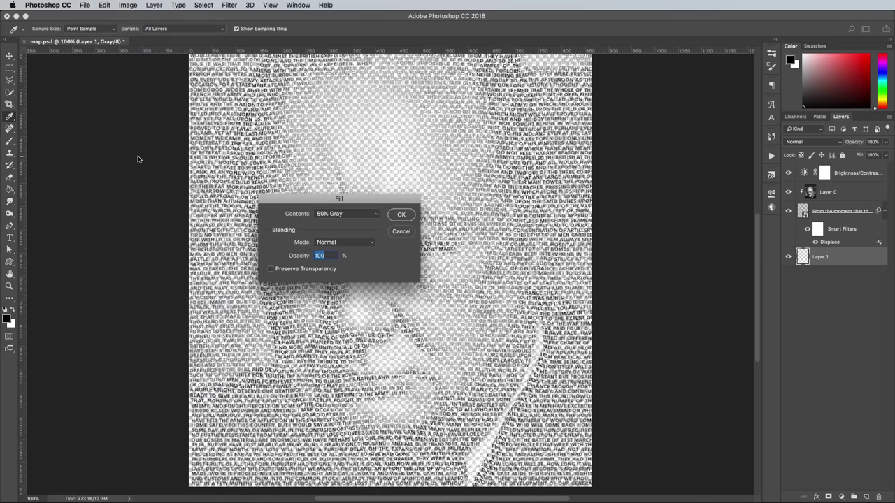
click(330, 217)
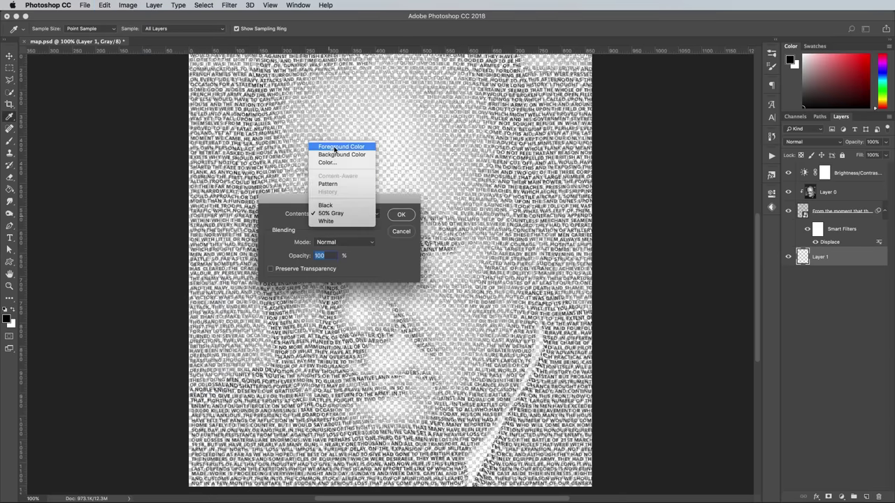
click(335, 149)
click(396, 216)
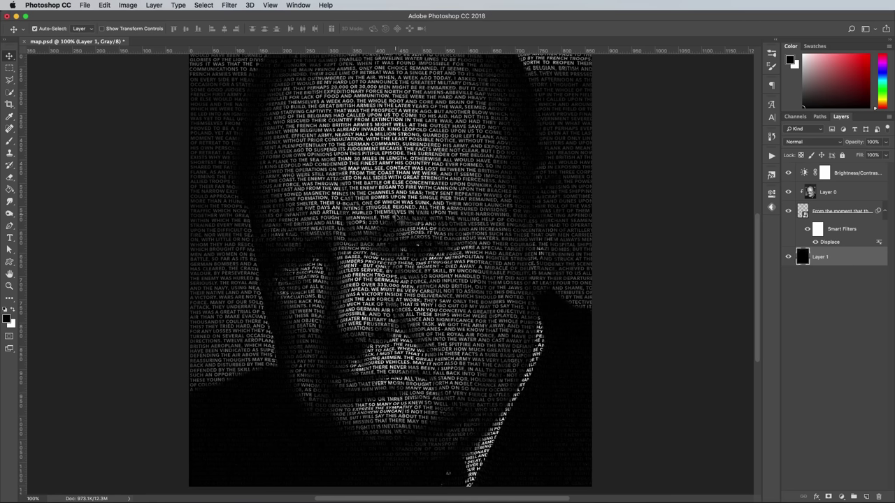
Open the speech text smart object and widen its text block to 895 px
double_click(802, 211)
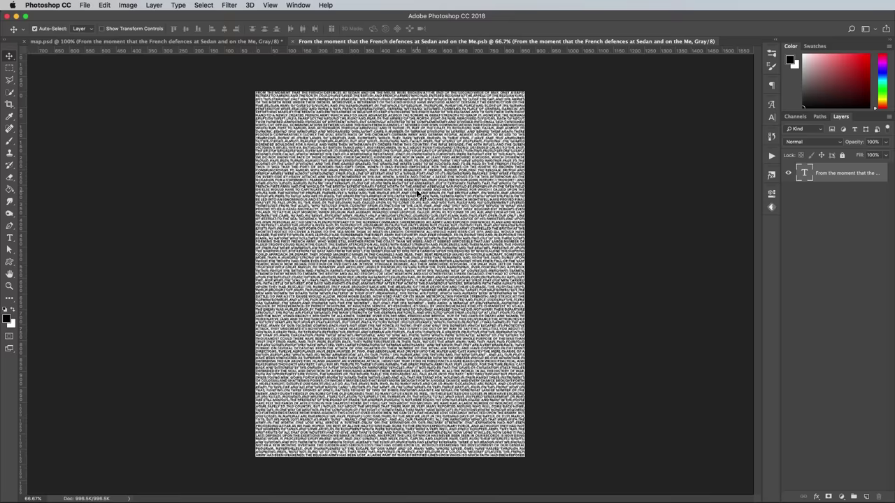
click(9, 237)
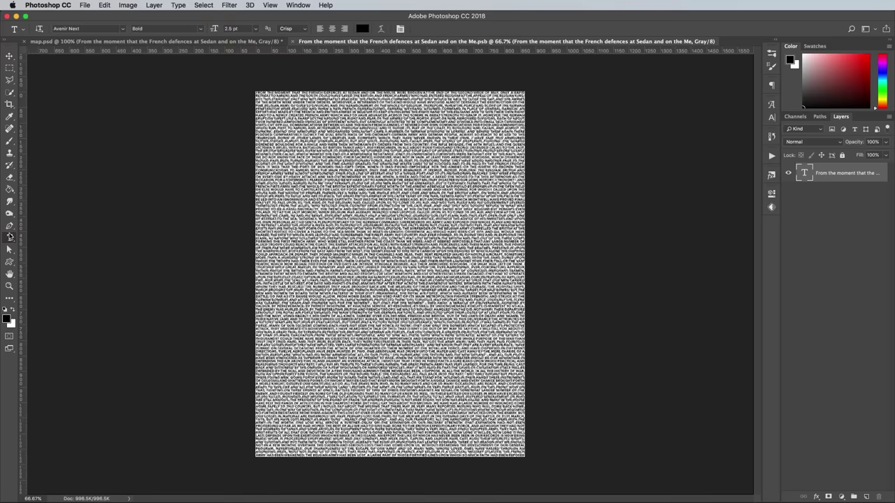
key(Return)
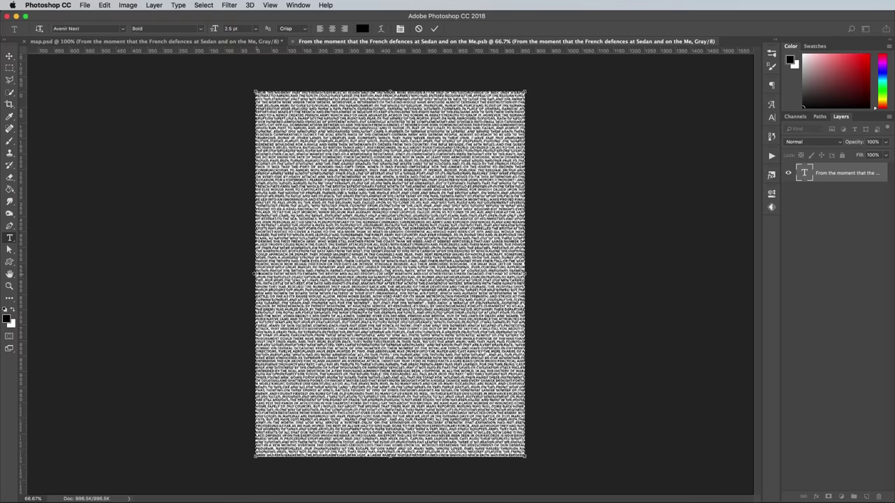
drag(253, 273, 250, 274)
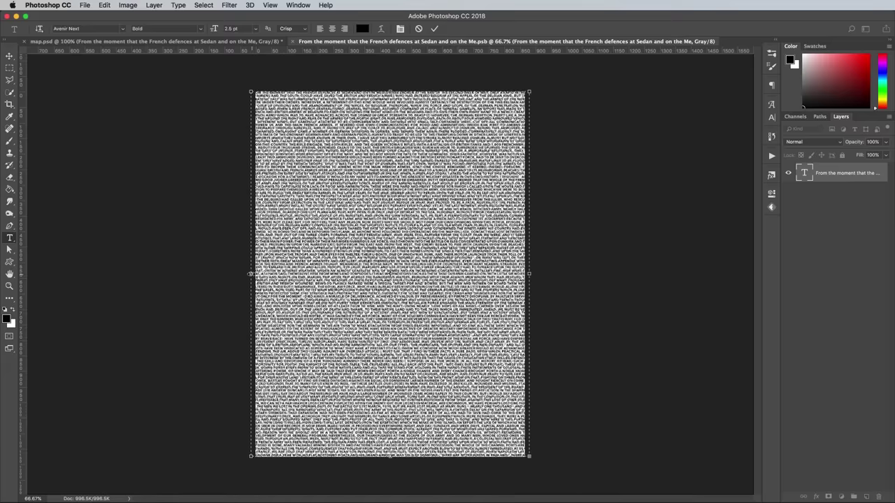
click(10, 56)
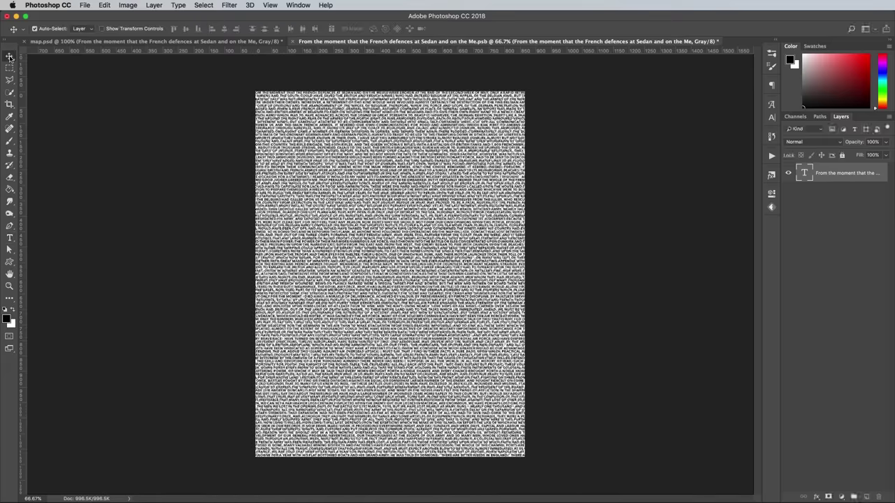
Save the smart object contents and return to the map.psd portrait
click(85, 4)
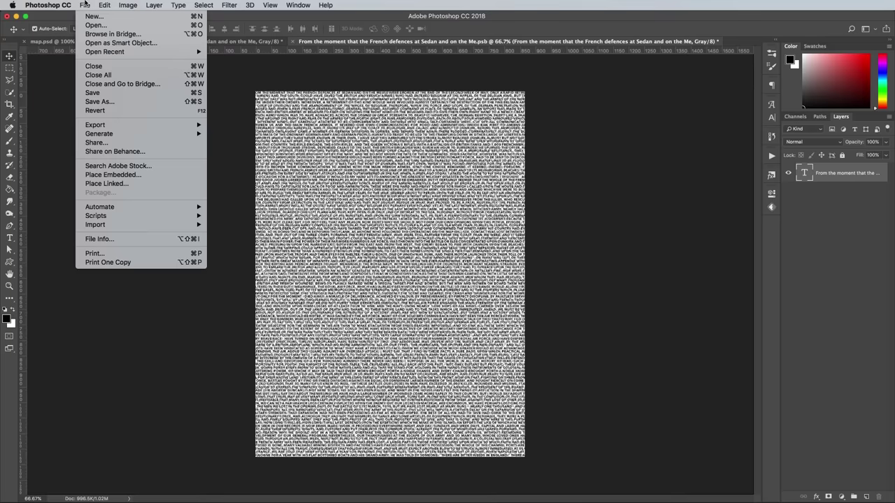
click(106, 92)
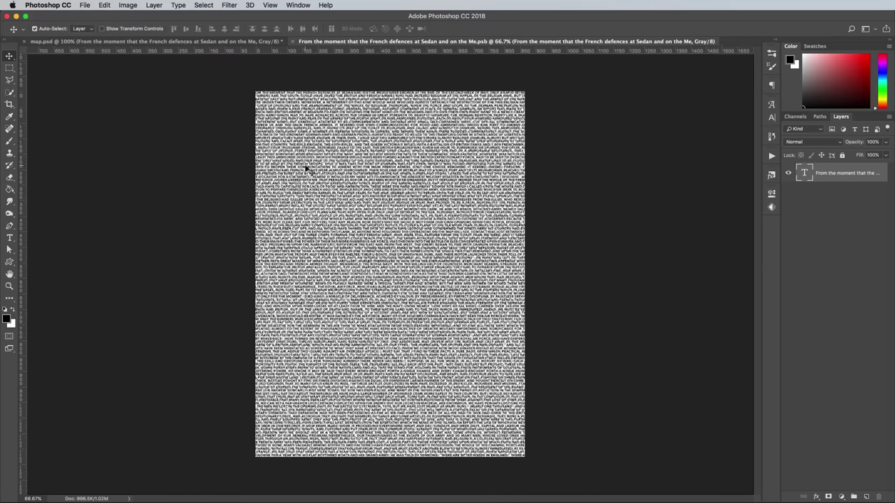
key(ctrl+Tab)
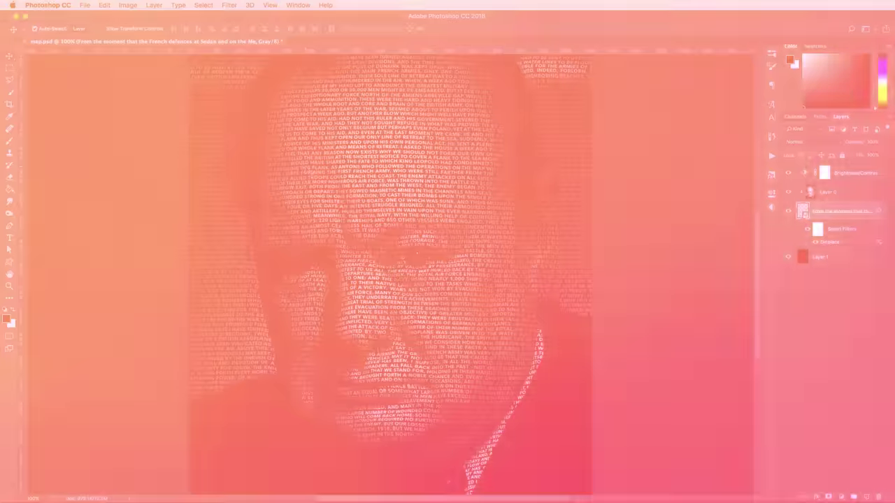